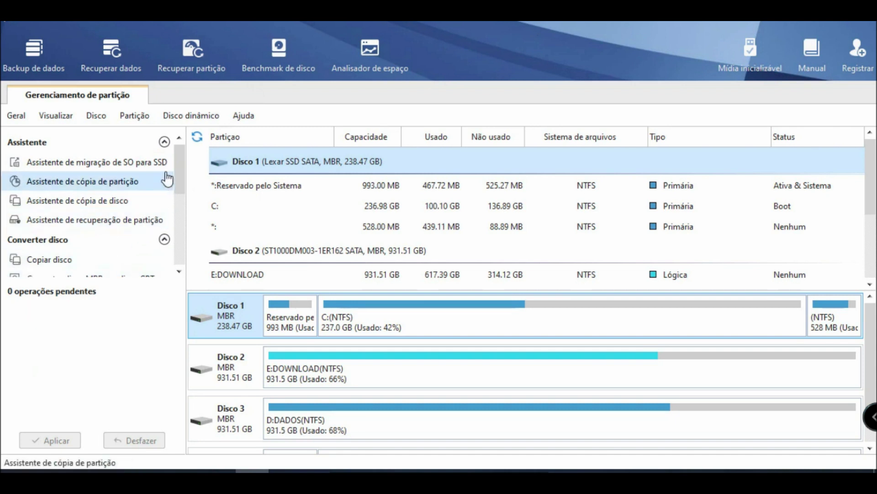
Look through the available assistant, disk conversion, disk cleaning and disk checking operations for Disco 1
mouse_move(180, 173)
mouse_down()
mouse_move(182, 235)
mouse_move(176, 163)
mouse_up()
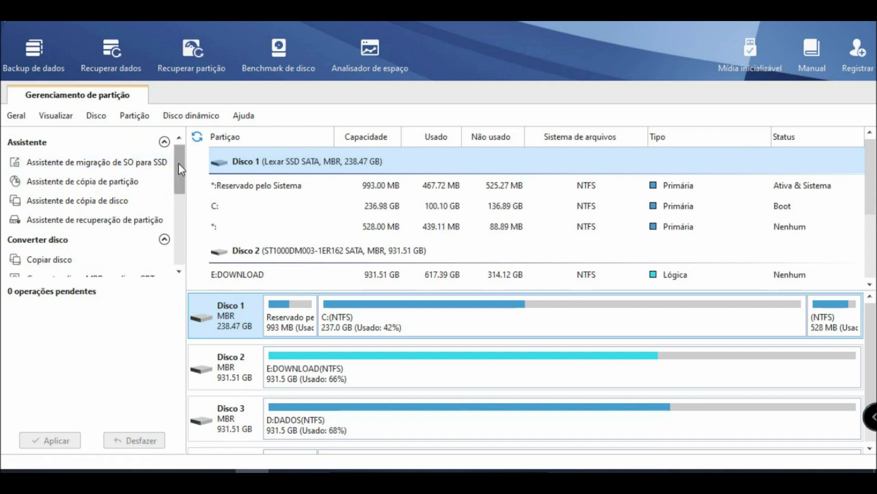
drag(180, 172, 179, 185)
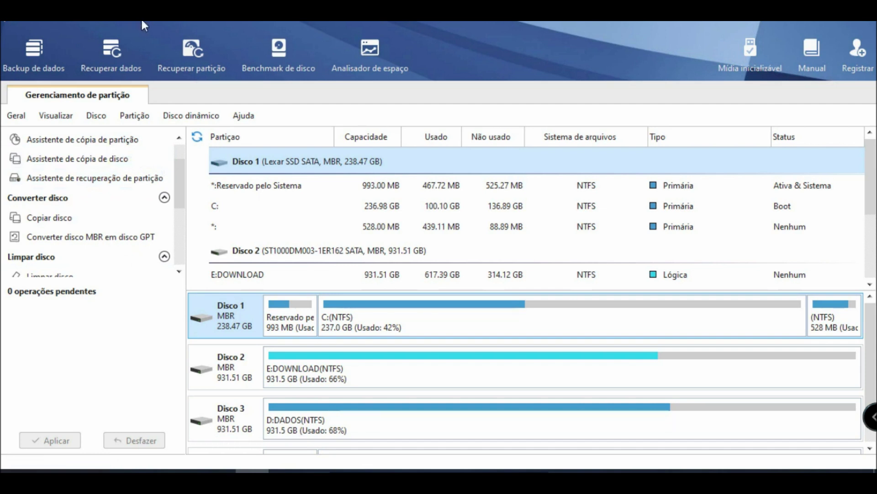
drag(180, 174, 186, 196)
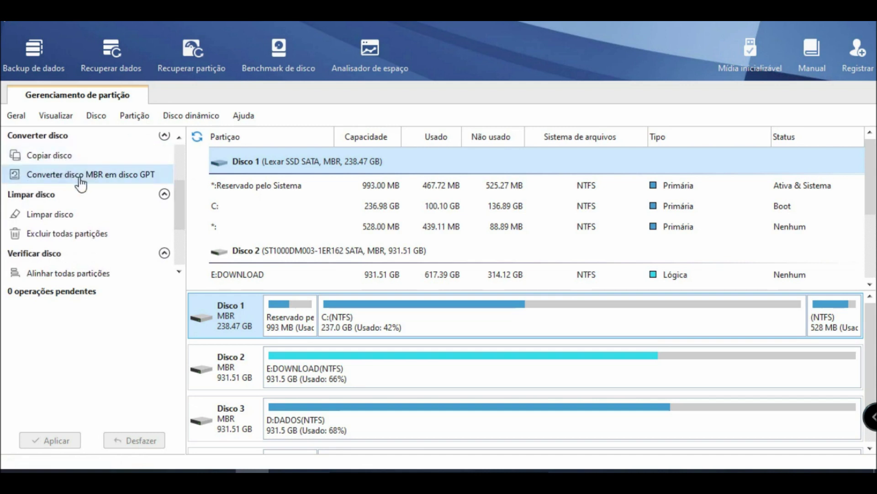
drag(177, 192, 180, 212)
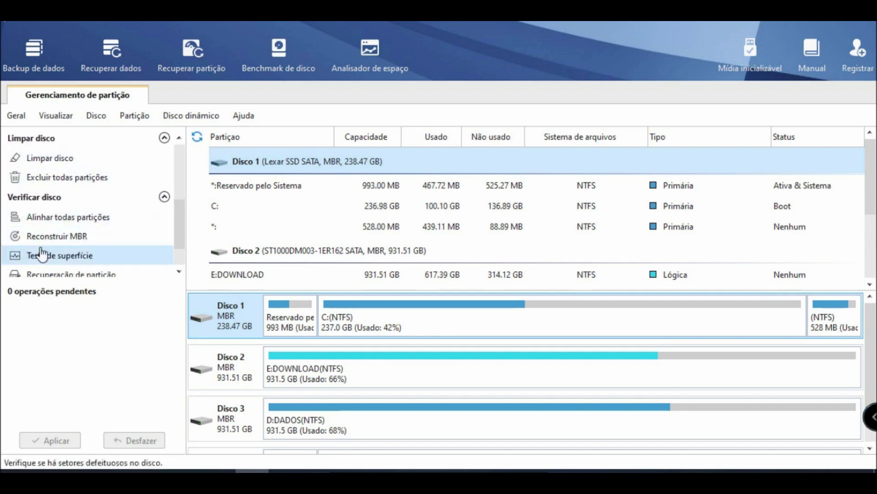
scroll(186, 246, down, 2)
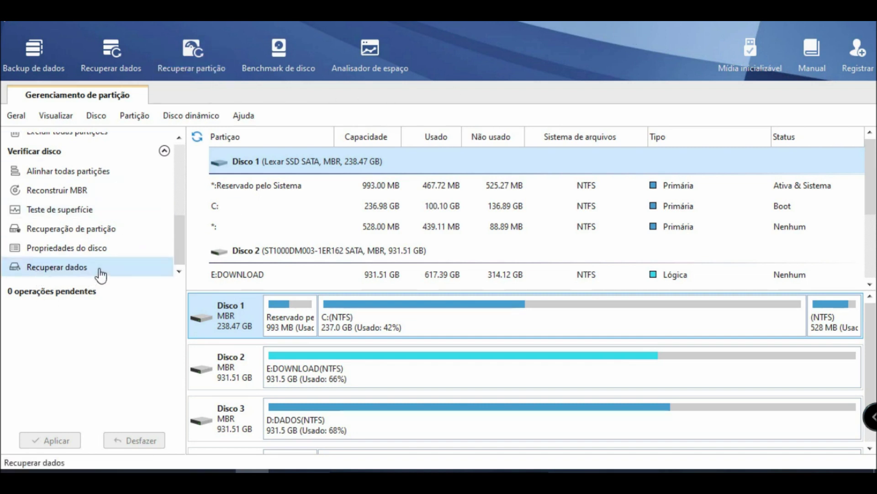
drag(179, 232, 169, 139)
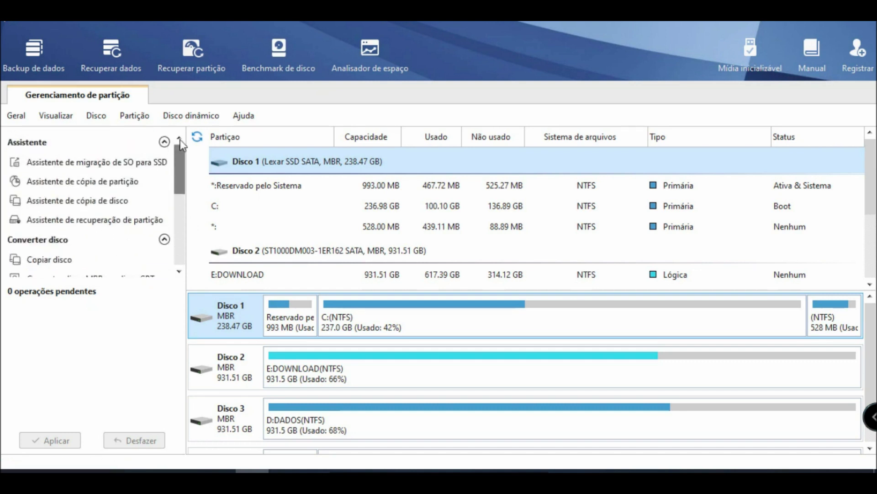
Examine the partitions of all listed disks, selecting Disco 4, and enlarge the graphical disk map
drag(663, 289, 665, 355)
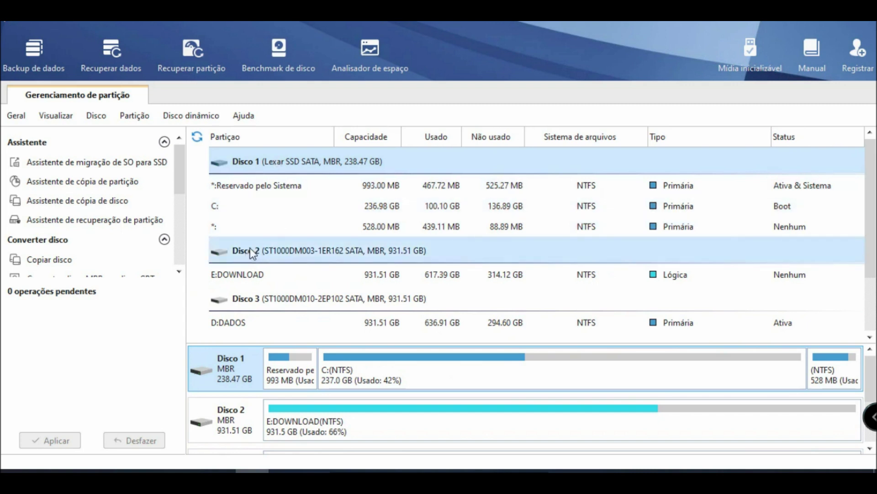
scroll(264, 247, down, 1)
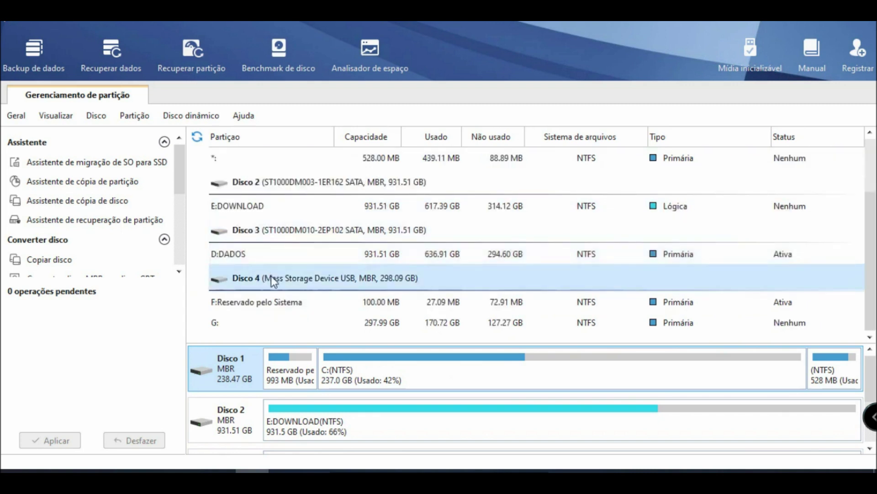
click(262, 286)
scroll(369, 229, up, 1)
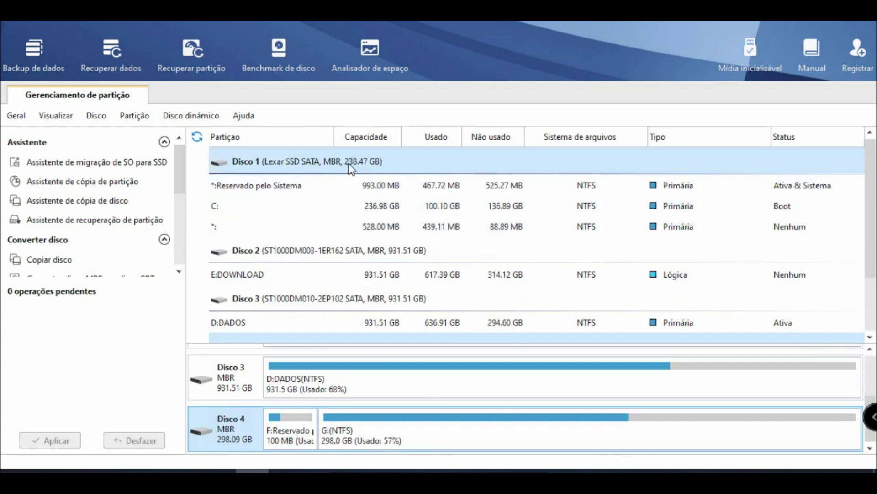
scroll(382, 163, down, 1)
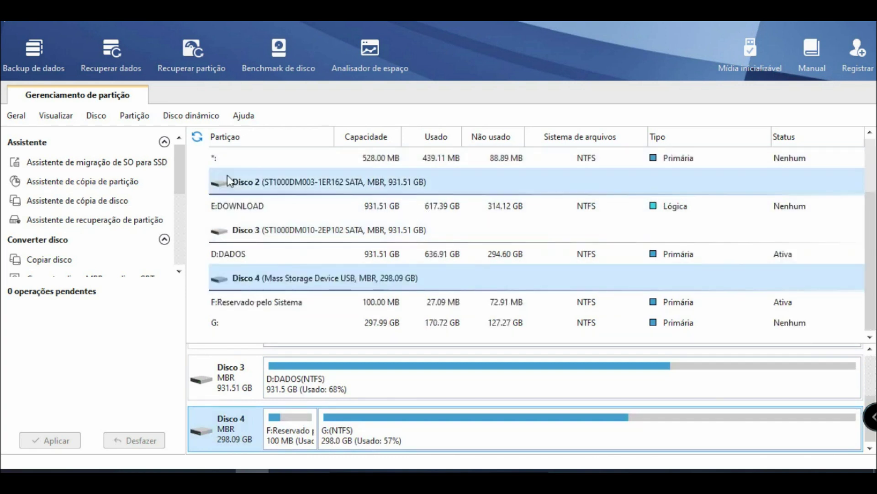
scroll(308, 180, up, 1)
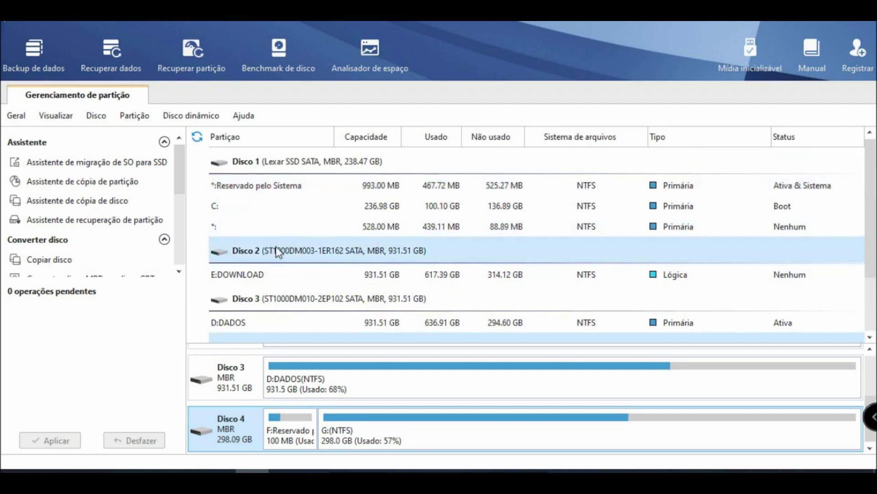
scroll(361, 250, down, 1)
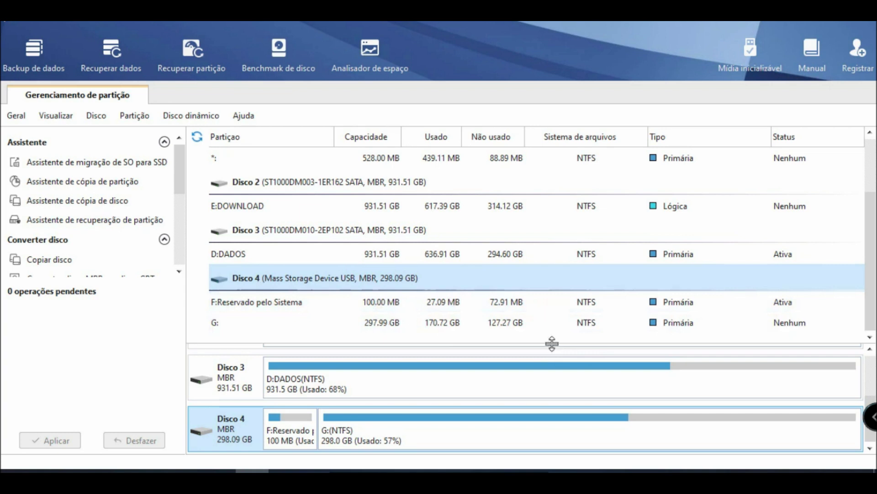
scroll(347, 274, up, 2)
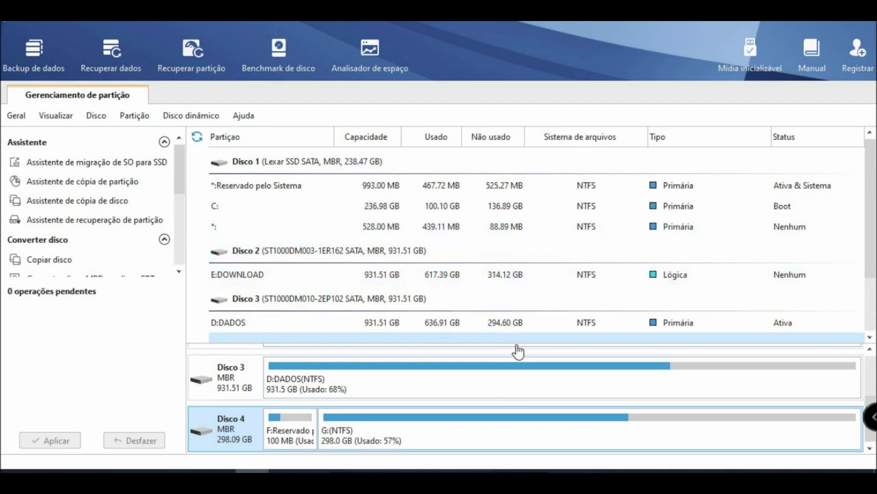
drag(674, 342, 680, 200)
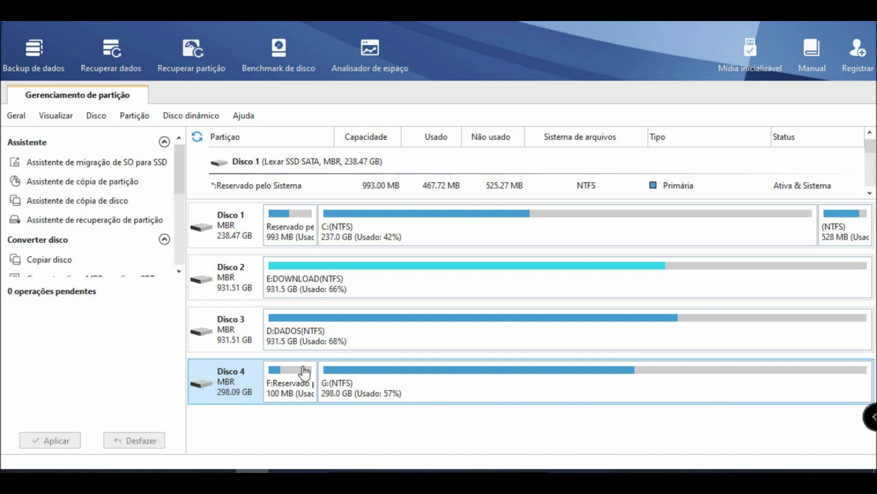
Shrink partition G: on Disco 4 to 181.24 GB with 116.75 GB unallocated space after it, and apply the pending change
click(572, 389)
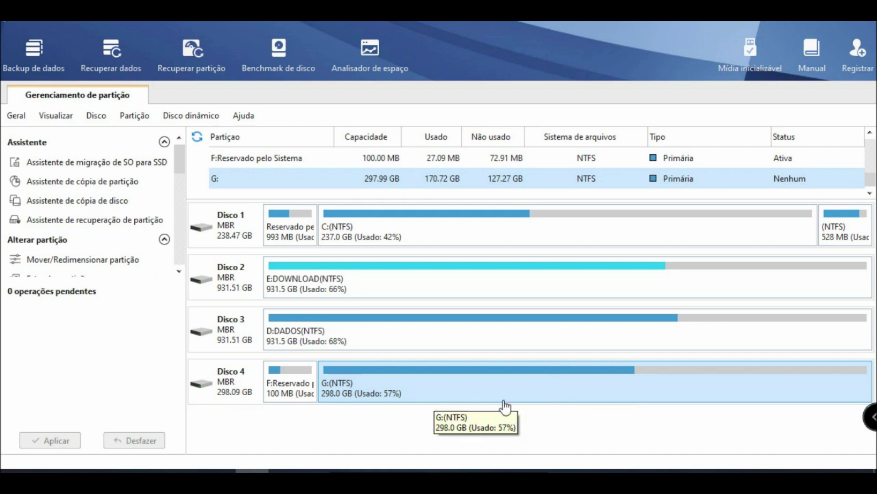
click(303, 389)
click(386, 388)
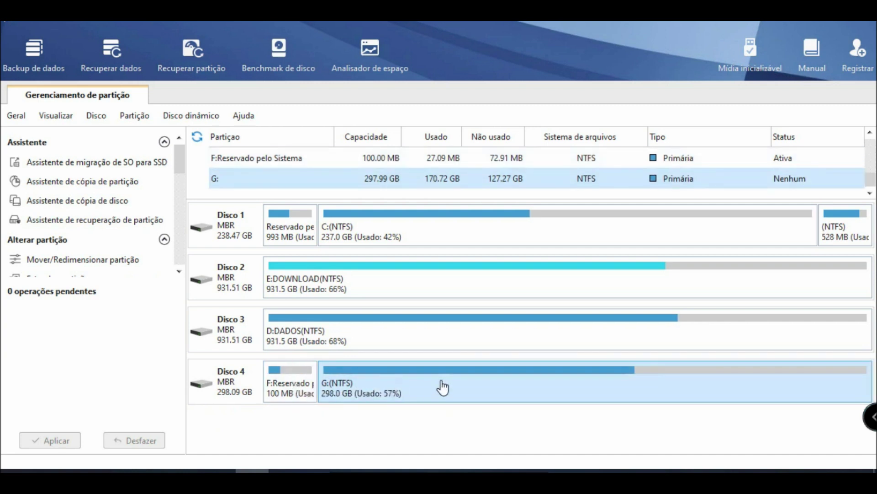
mouse_move(180, 152)
mouse_down()
mouse_move(174, 240)
mouse_move(179, 151)
mouse_up()
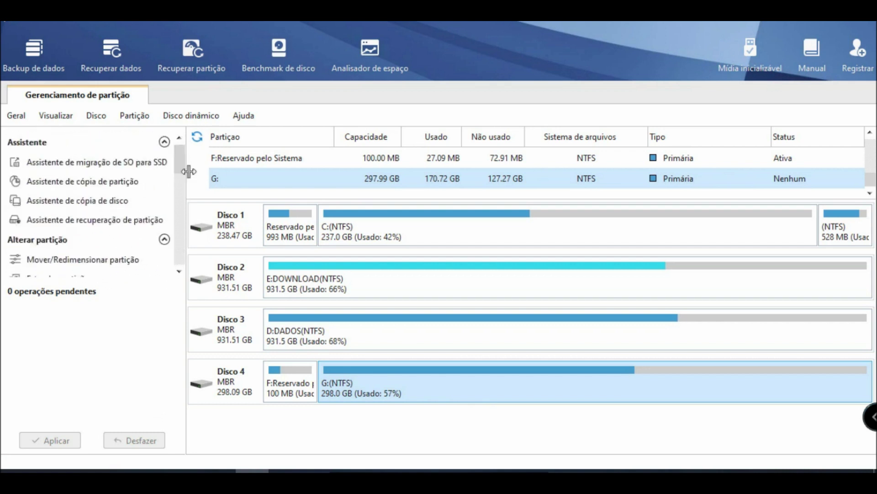
right_click(437, 398)
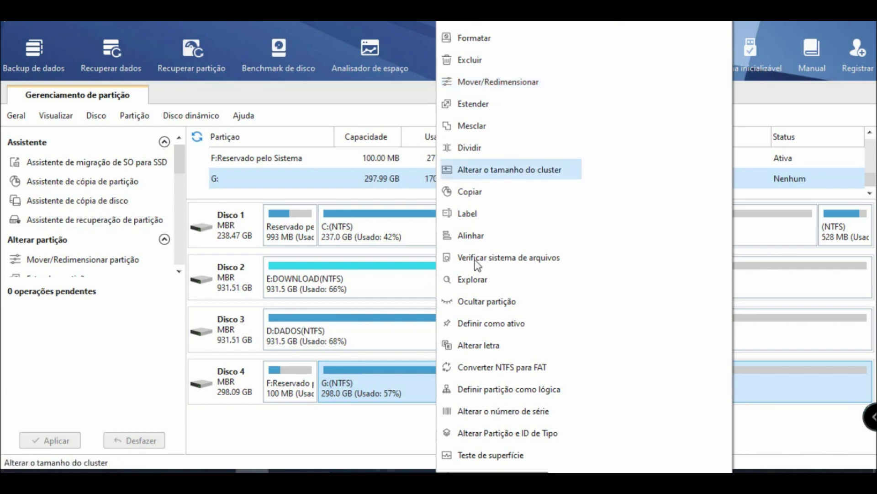
click(509, 86)
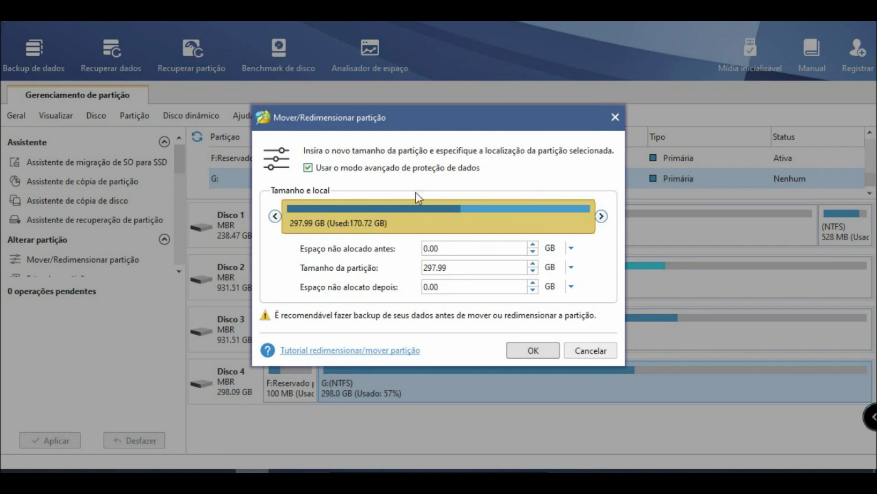
drag(602, 218, 490, 205)
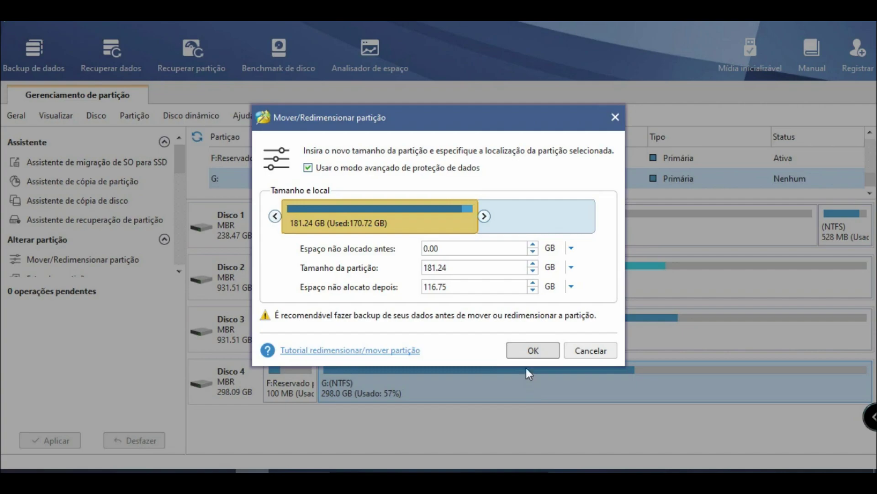
click(519, 346)
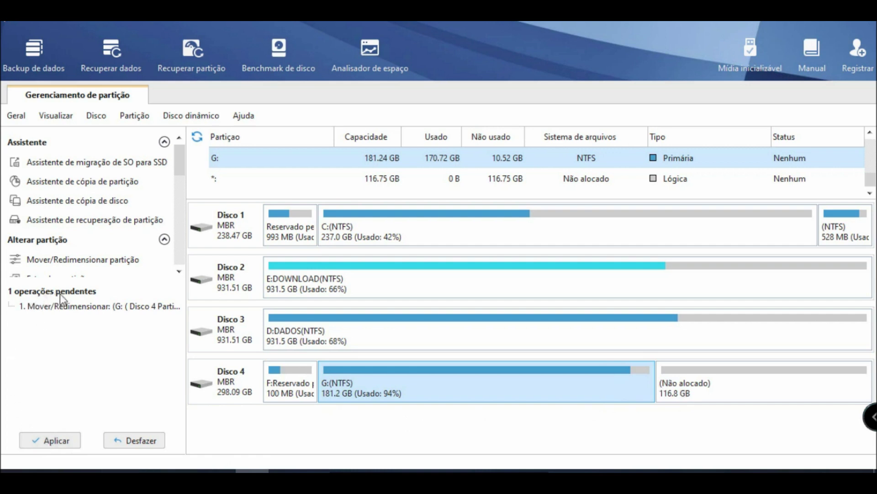
click(49, 440)
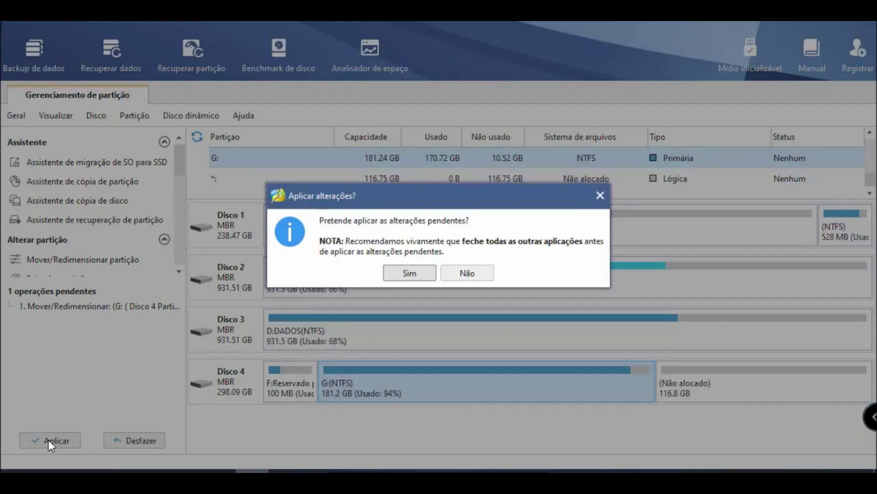
click(410, 273)
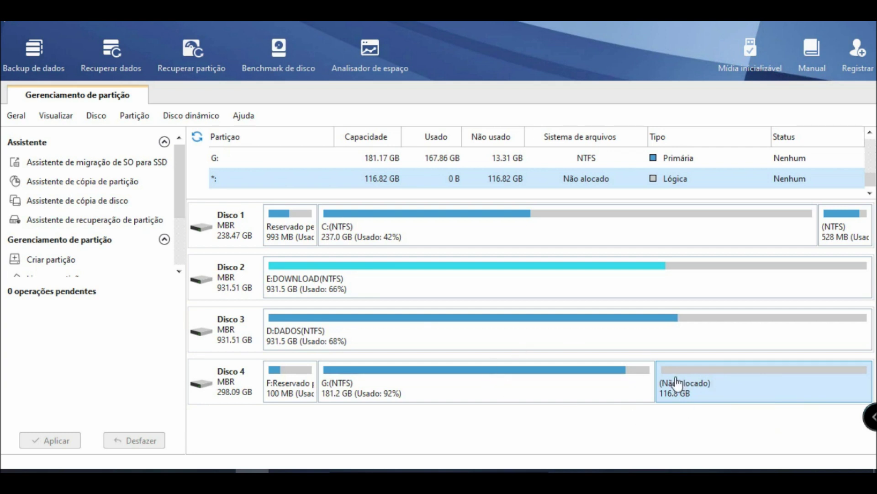
Create a primary NTFS partition labelled TESTE with drive letter H: using all 116.82 GB of unallocated space on Disco 4
right_click(667, 393)
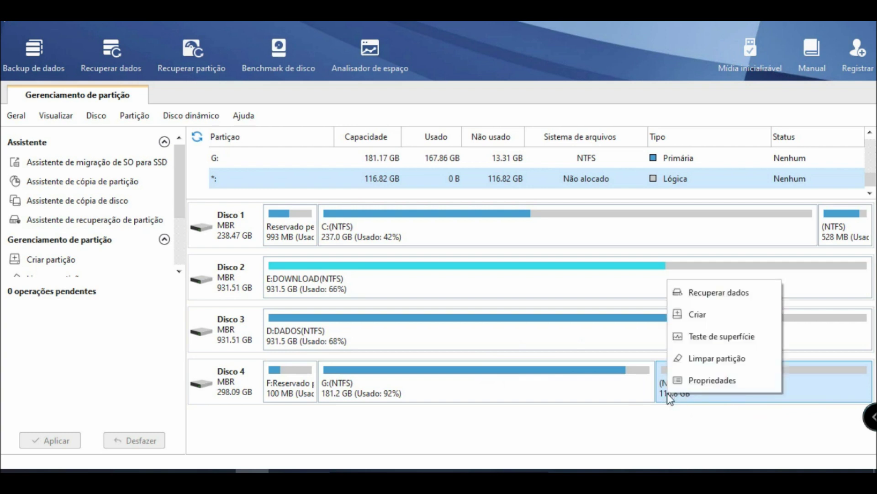
click(706, 313)
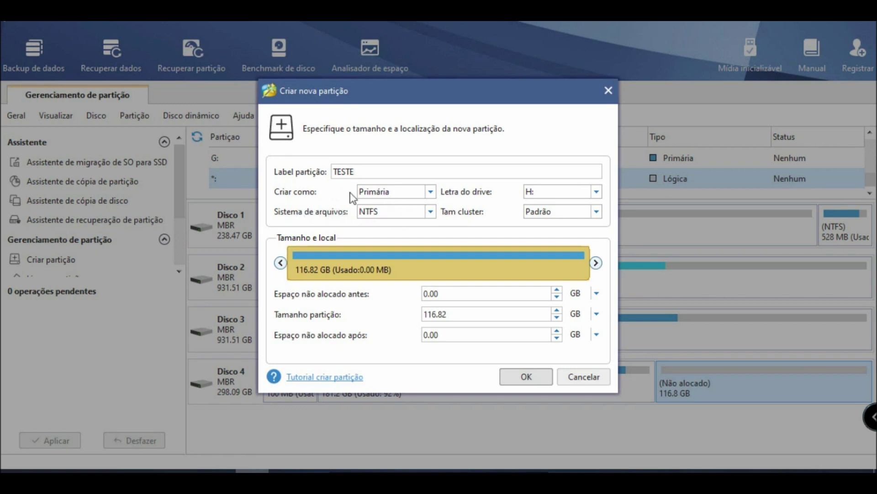
click(426, 192)
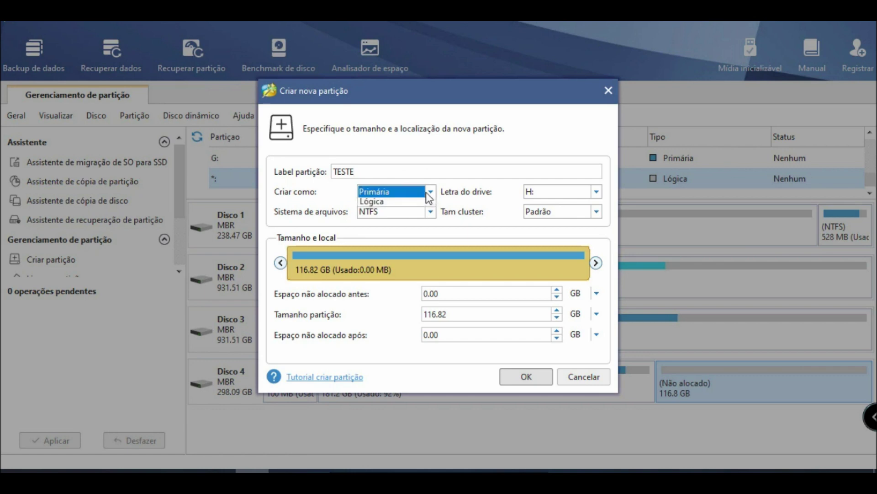
click(426, 191)
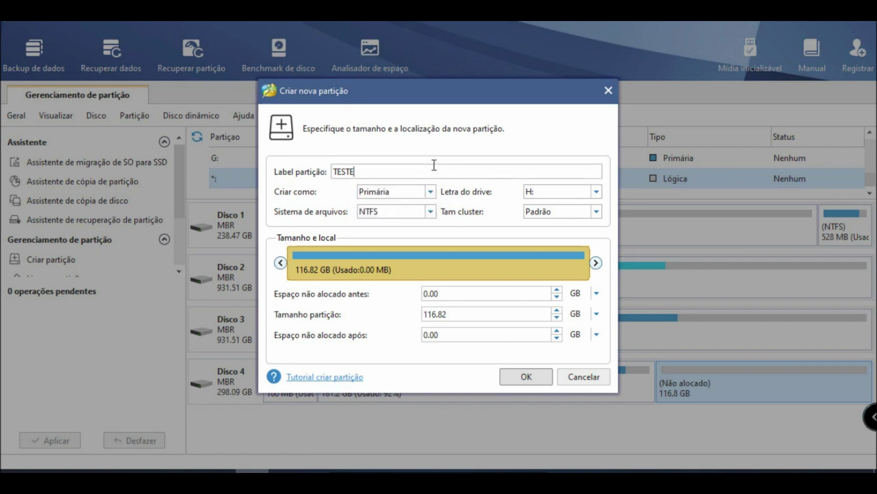
click(512, 382)
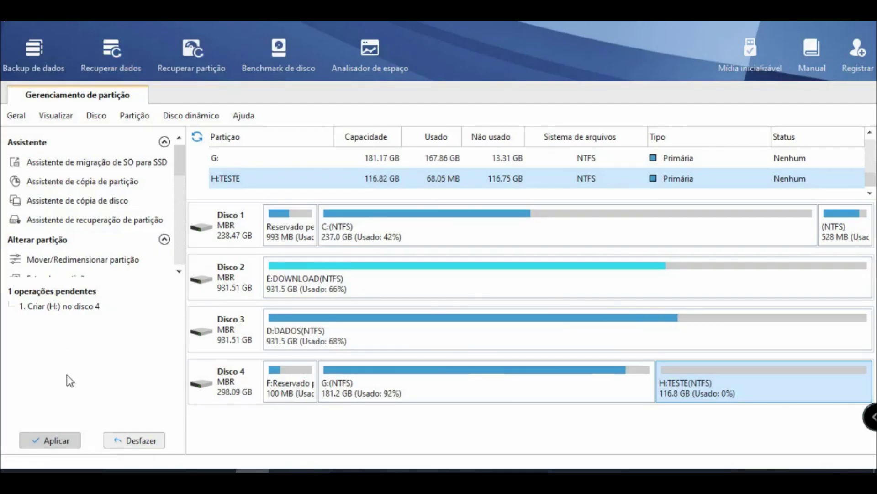
Apply the pending creation of partition H: on Disco 4
click(57, 443)
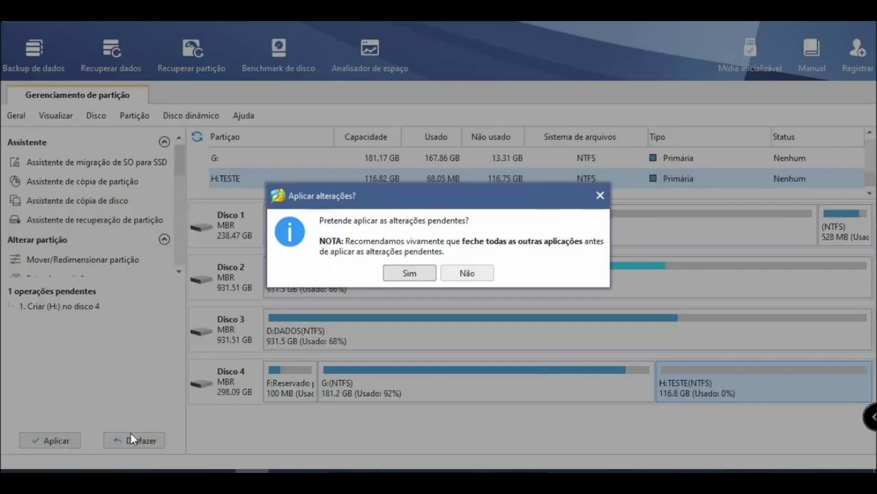
click(413, 272)
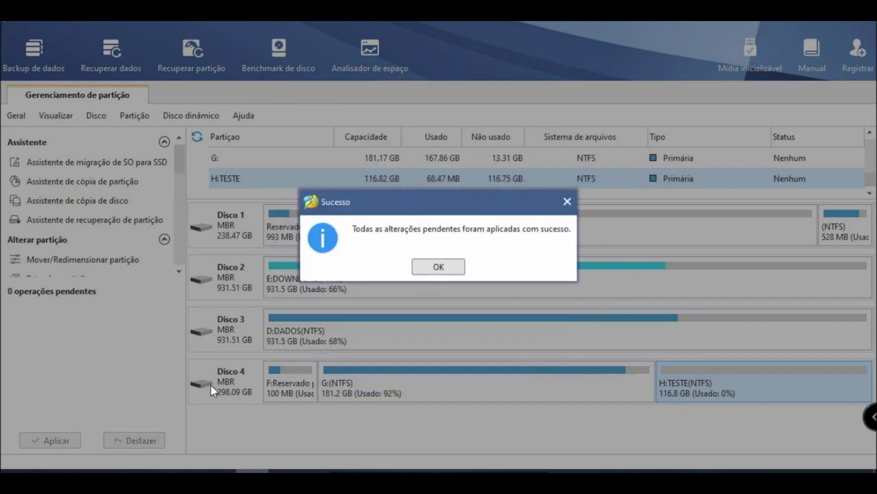
click(438, 267)
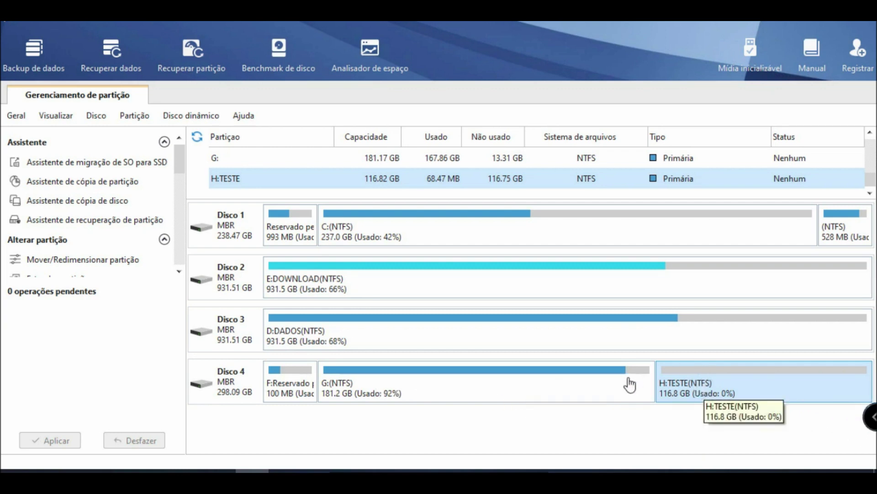
Delete partition H:TESTE from Disco 4 and apply the pending change
click(569, 386)
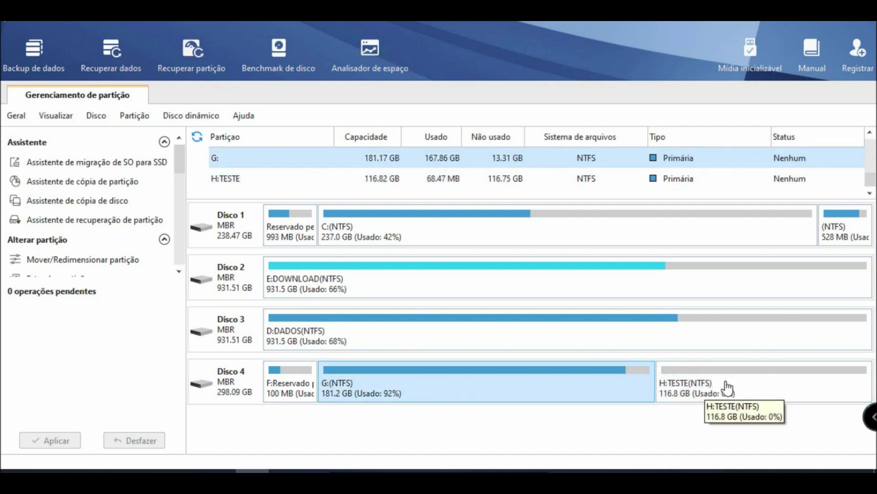
right_click(677, 391)
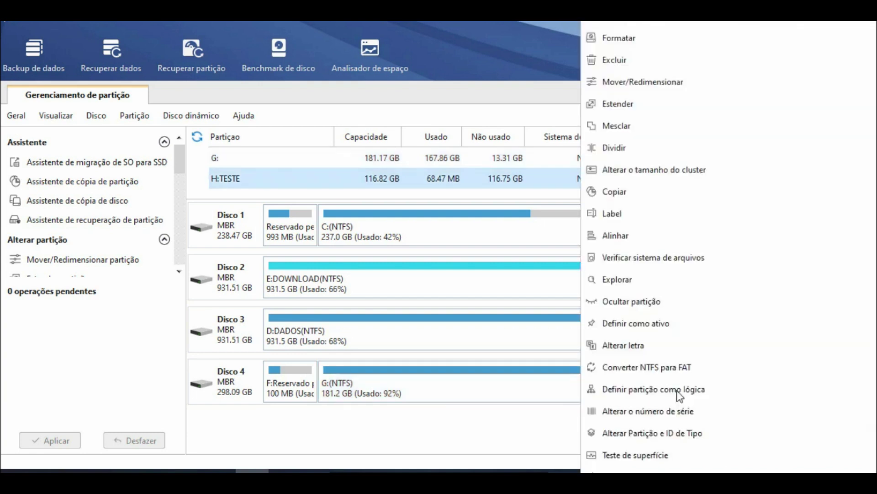
click(613, 61)
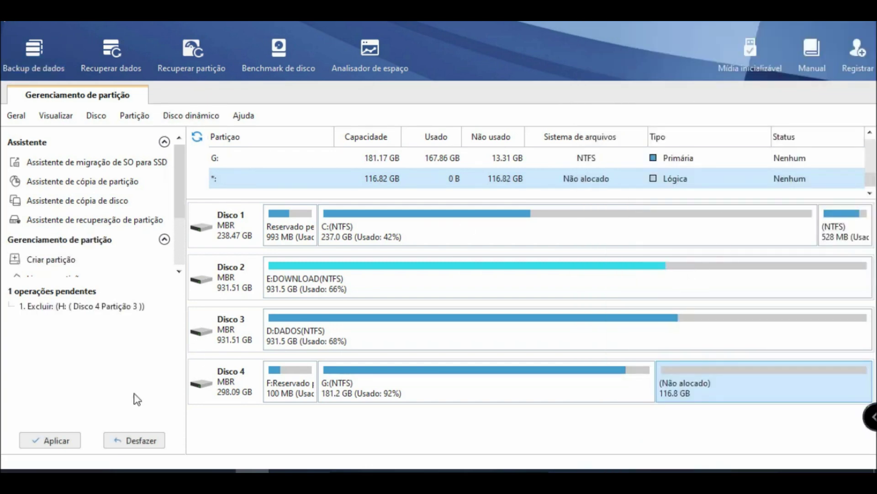
click(51, 440)
click(407, 274)
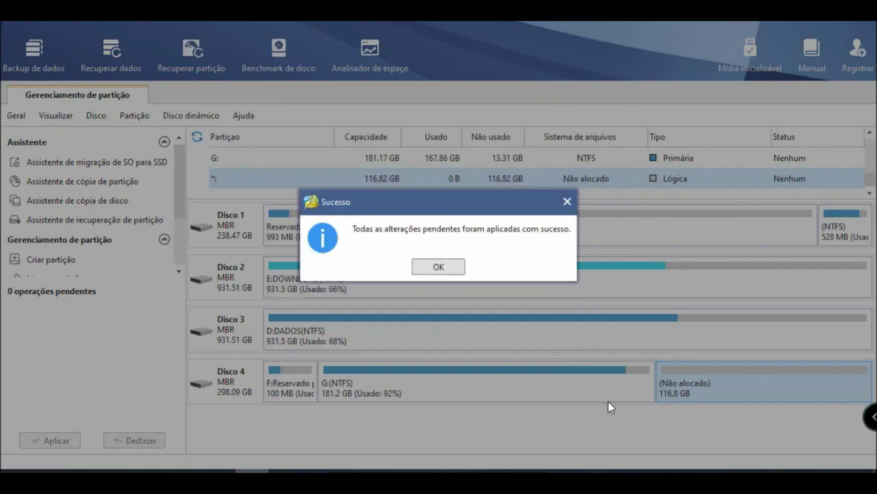
Extend partition G: on Disco 4 to 297.99 GB by taking all 116.82 GB of the unallocated space
key(Return)
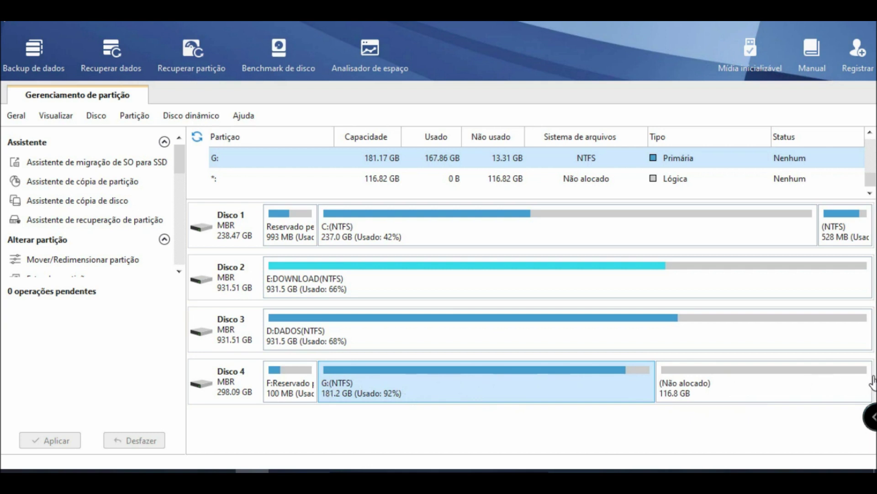
right_click(354, 397)
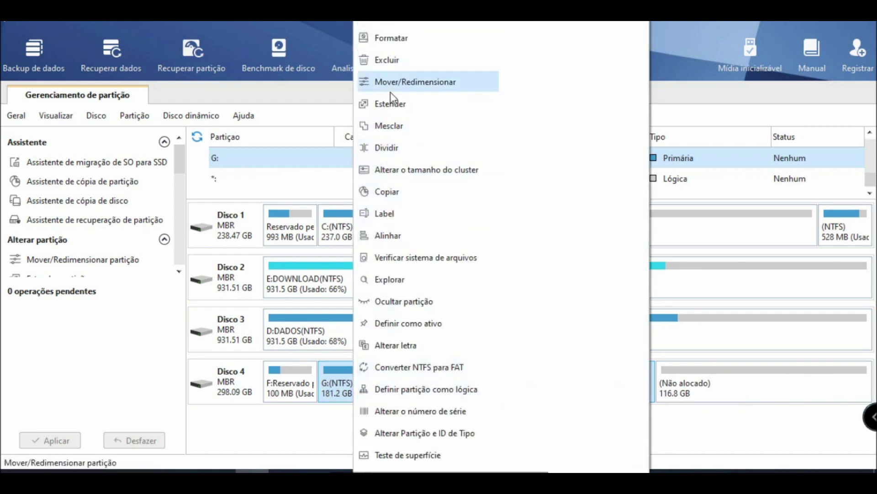
click(384, 104)
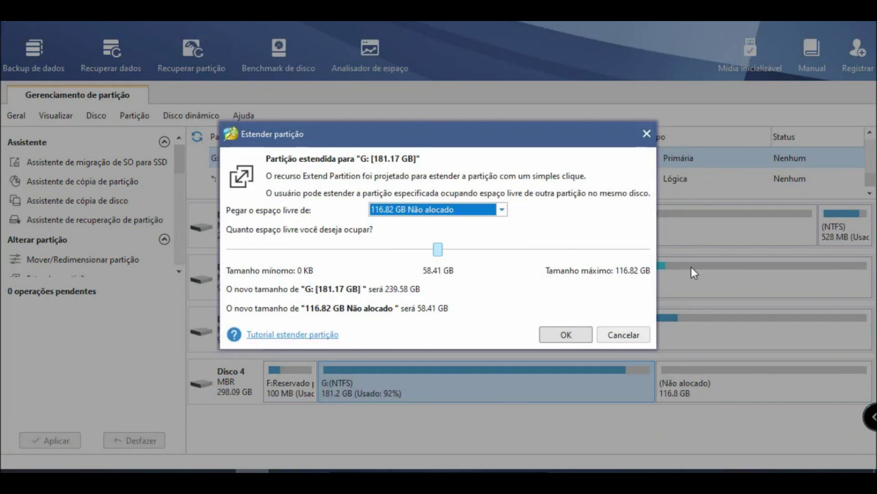
click(438, 250)
drag(438, 250, 677, 236)
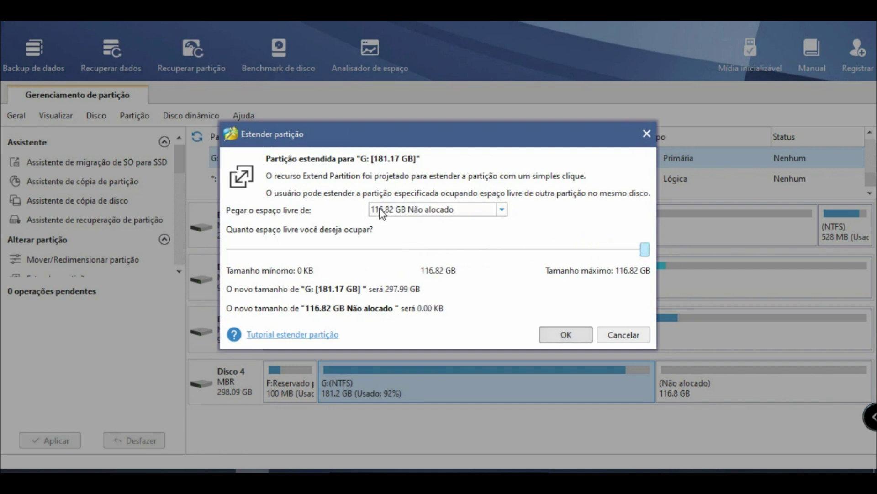
click(565, 335)
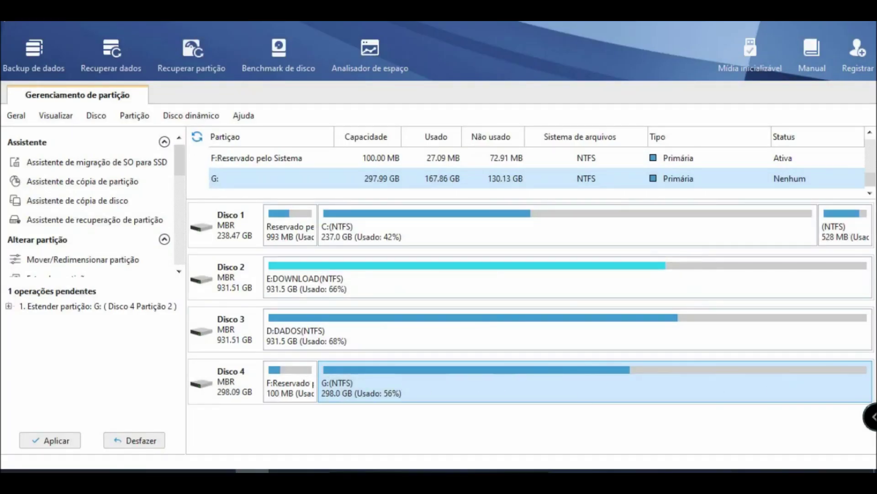
Apply the pending extension of partition G: on Disco 4
click(40, 440)
click(409, 274)
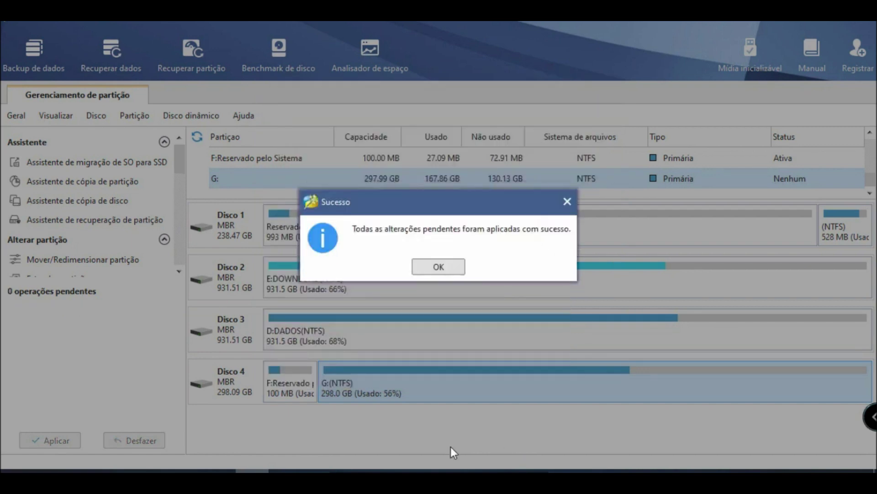
click(436, 268)
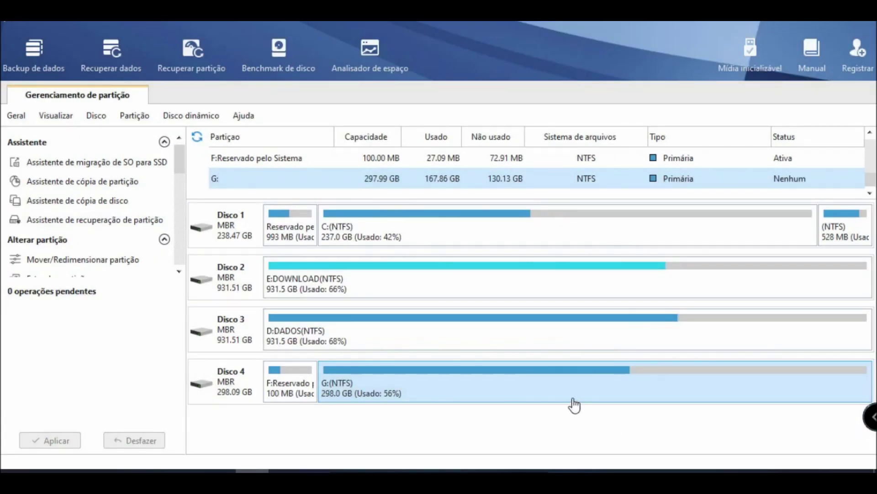